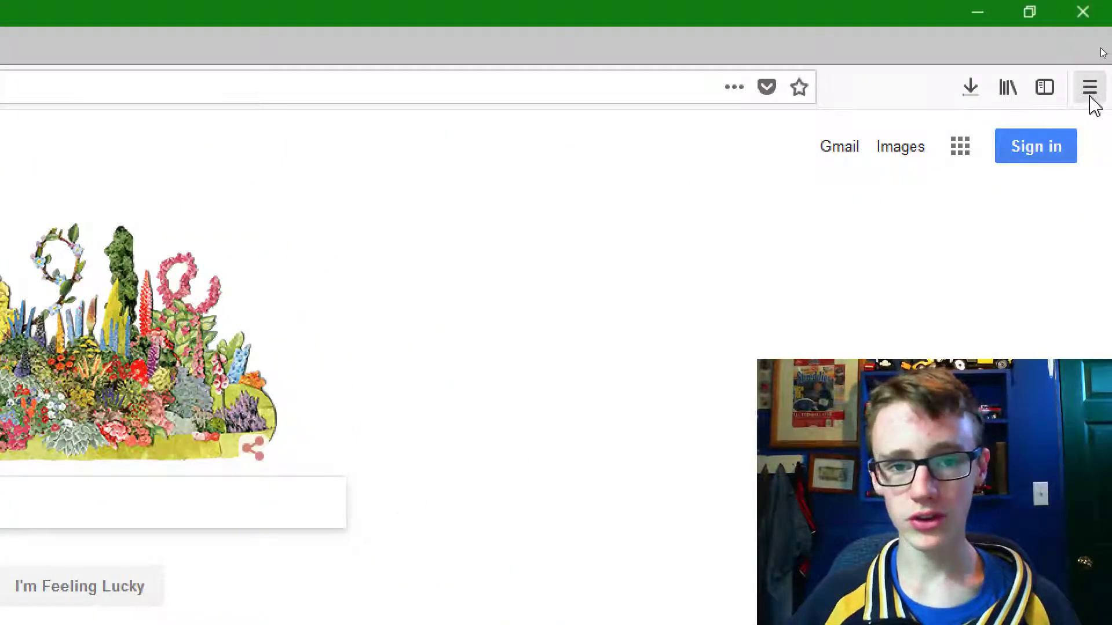
Enter toolbar Customize mode and move Home and Reload to the right of the search box
click(1090, 96)
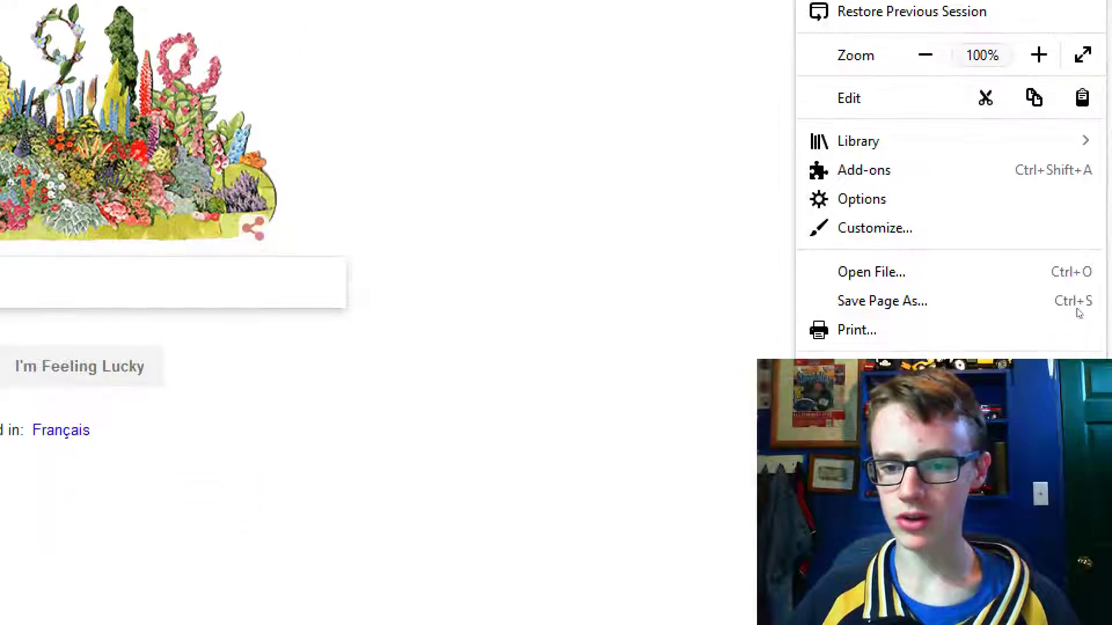
click(886, 231)
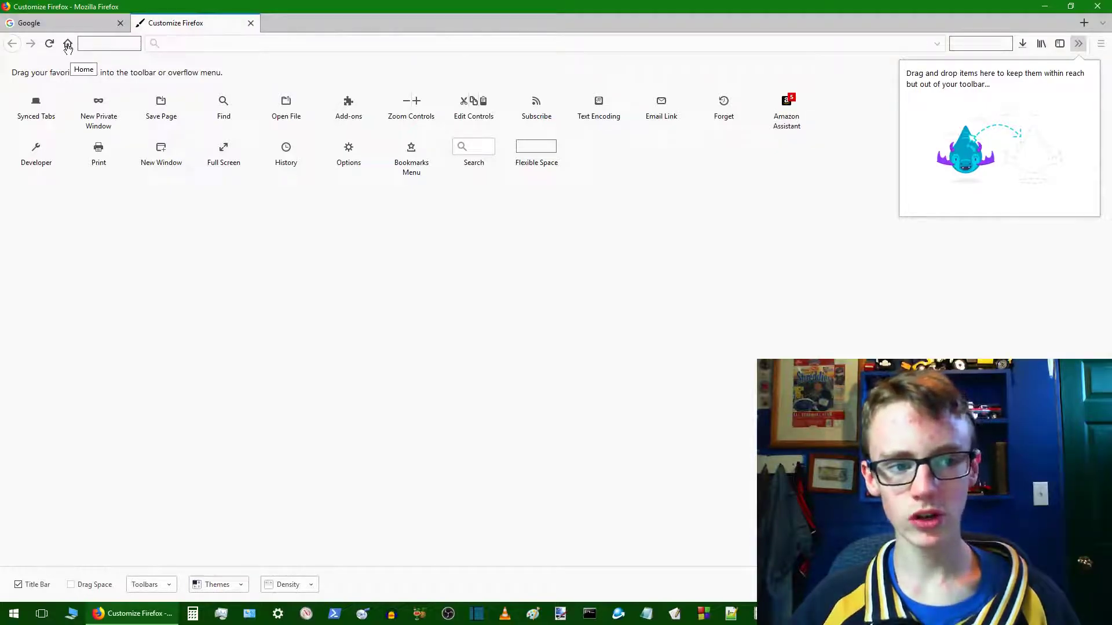
drag(68, 46, 1024, 45)
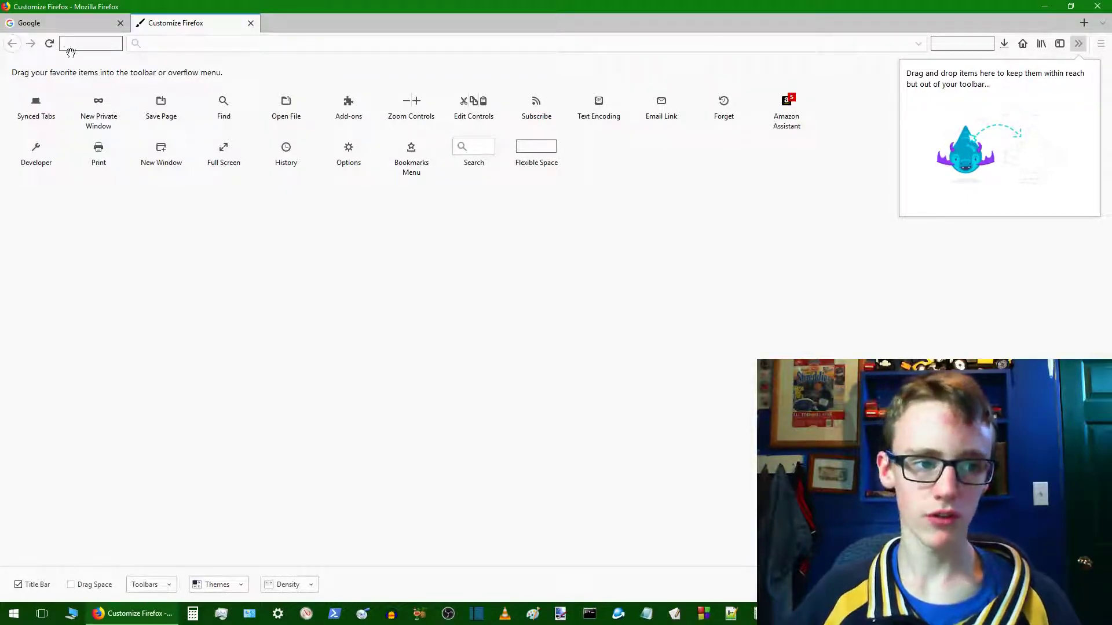
drag(49, 44, 920, 46)
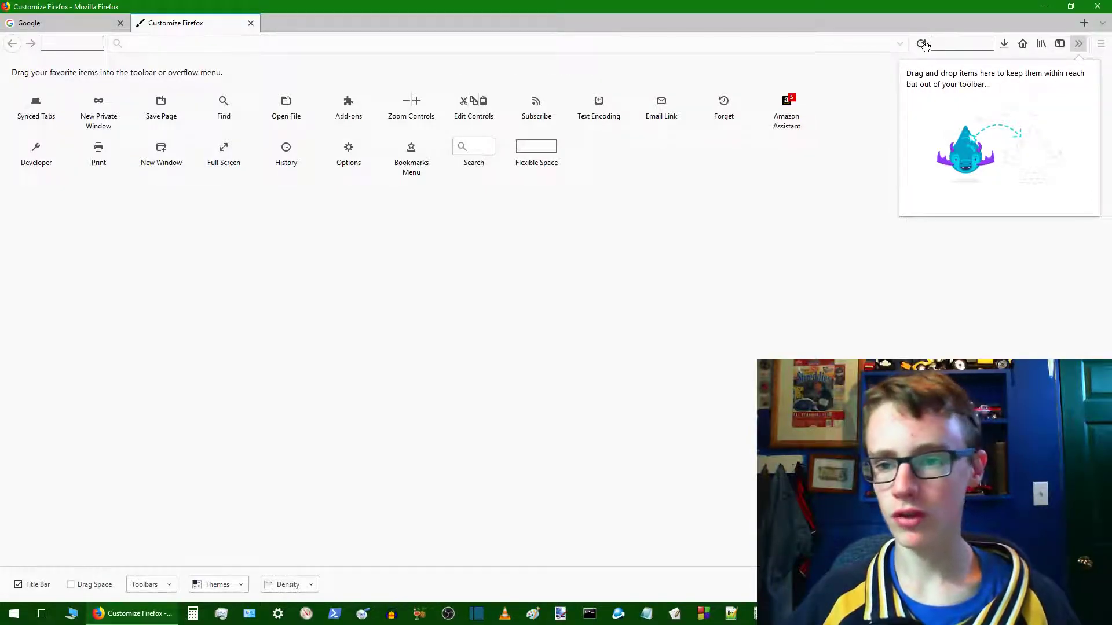
drag(923, 44, 986, 45)
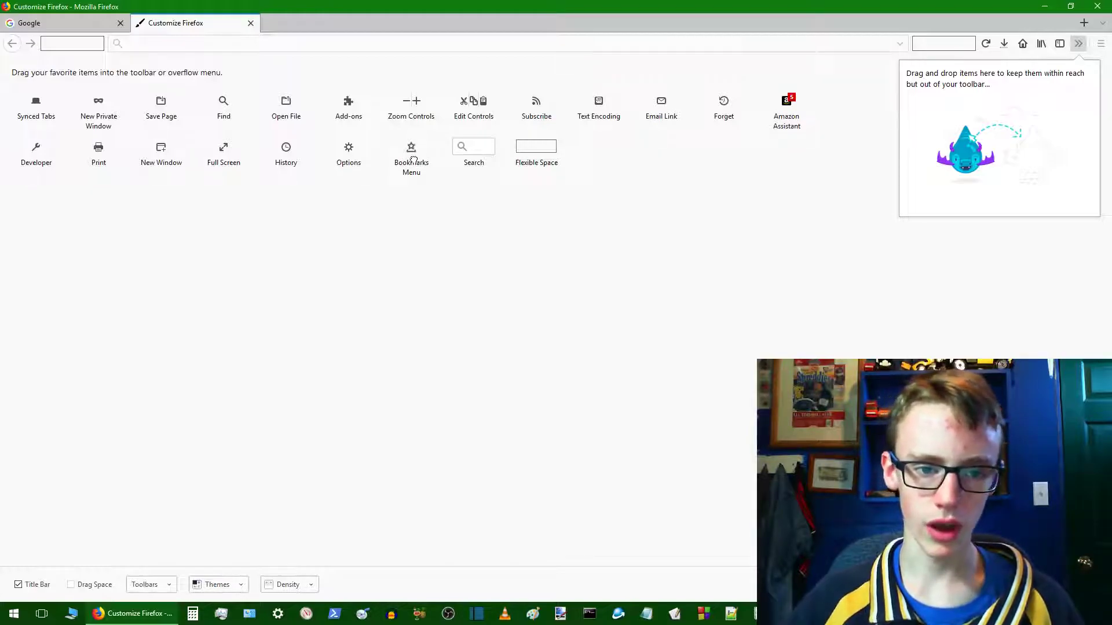
Add the Bookmarks Menu button to the toolbar's right end, restore the window, and finish customizing
drag(413, 160, 1033, 49)
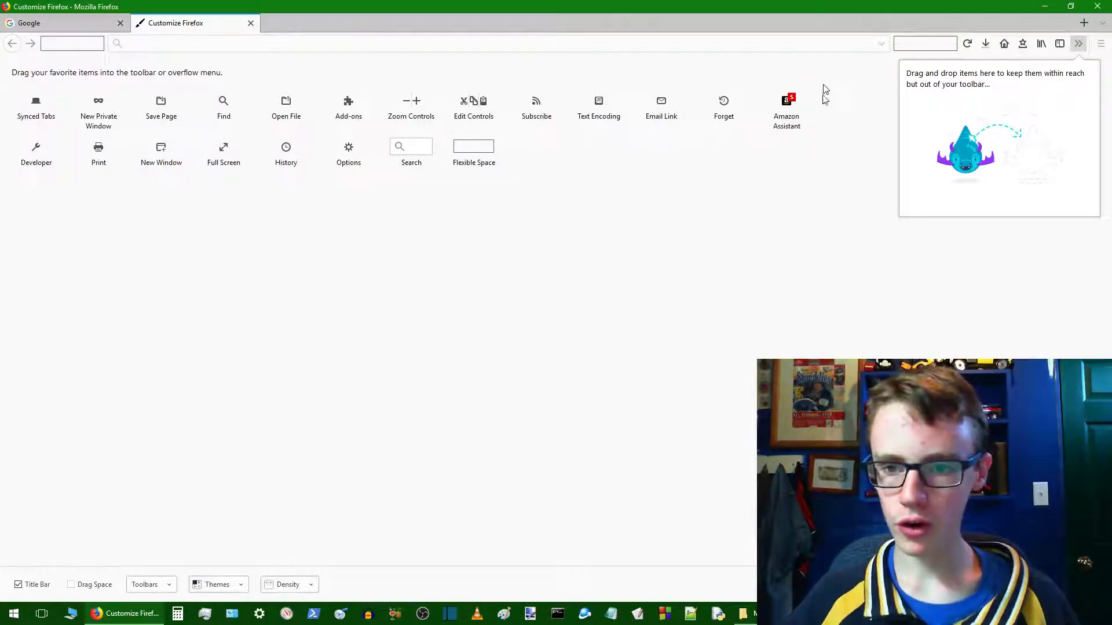
double_click(859, 10)
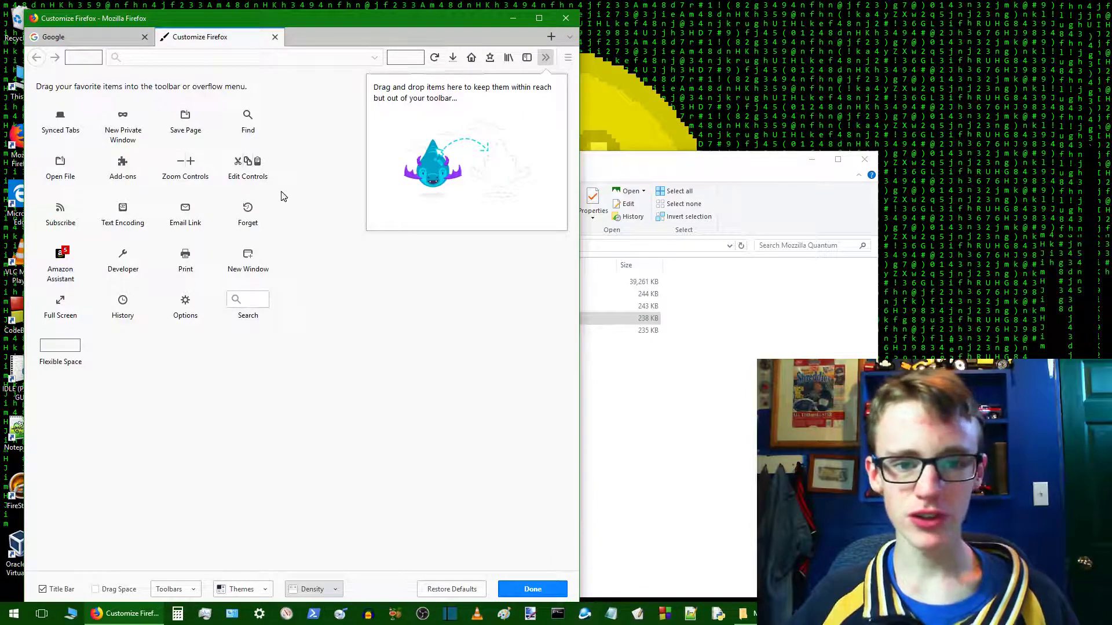
click(536, 589)
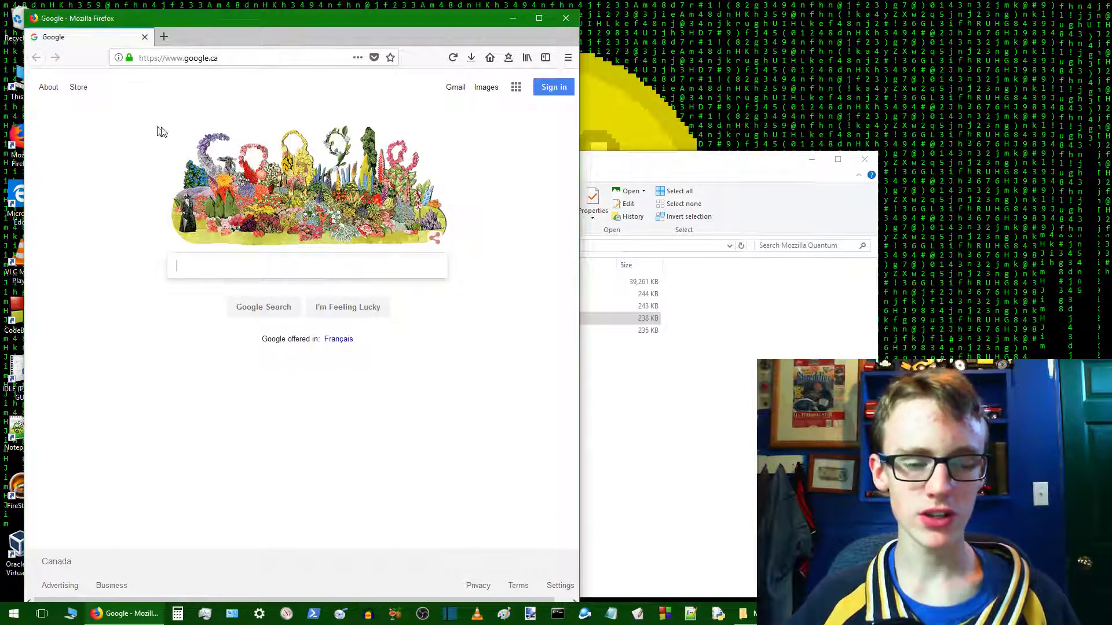
key(super+Up)
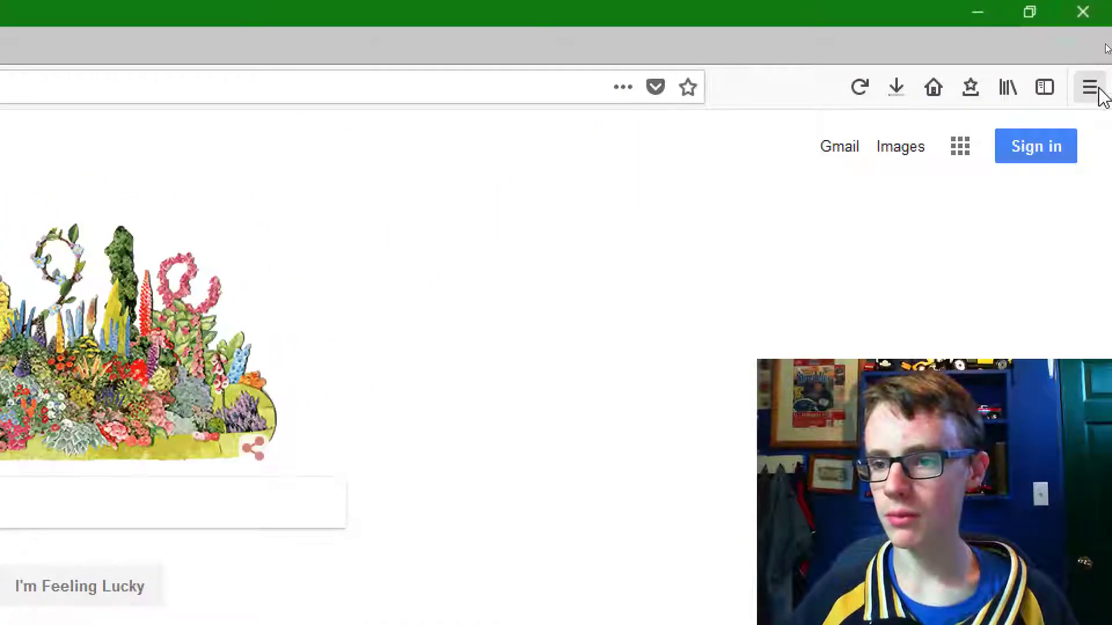
click(1090, 88)
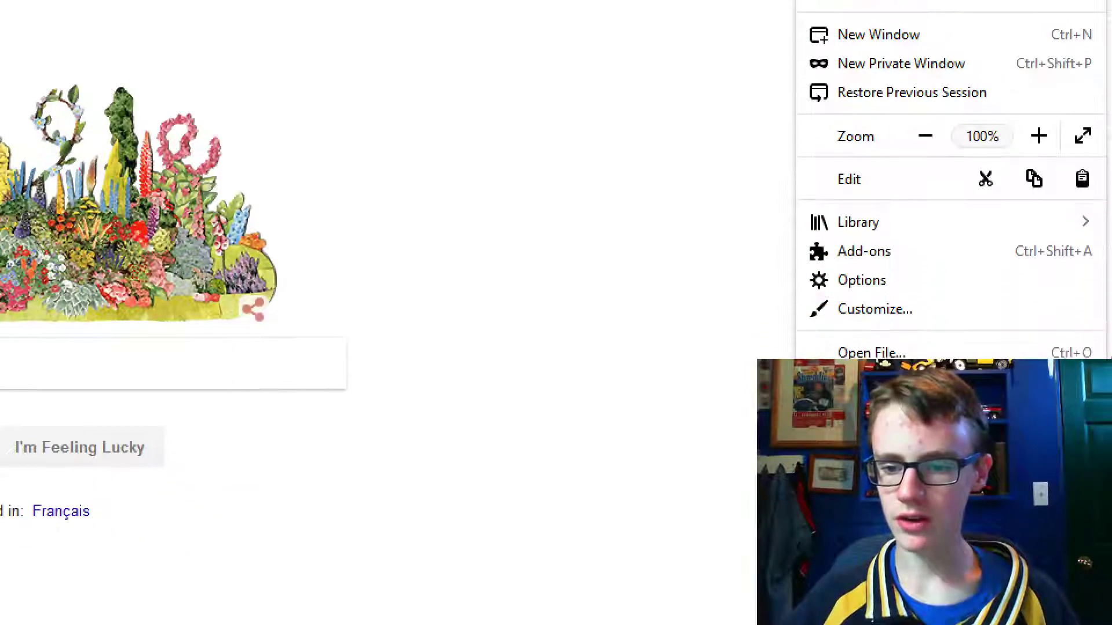
click(868, 280)
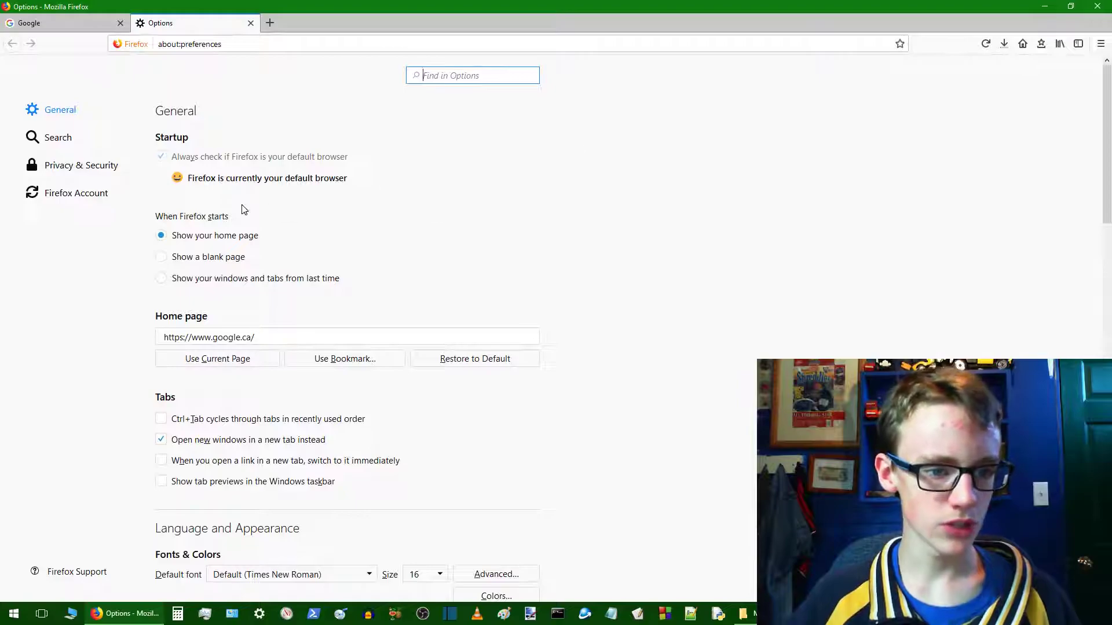
scroll(309, 193, down, 2)
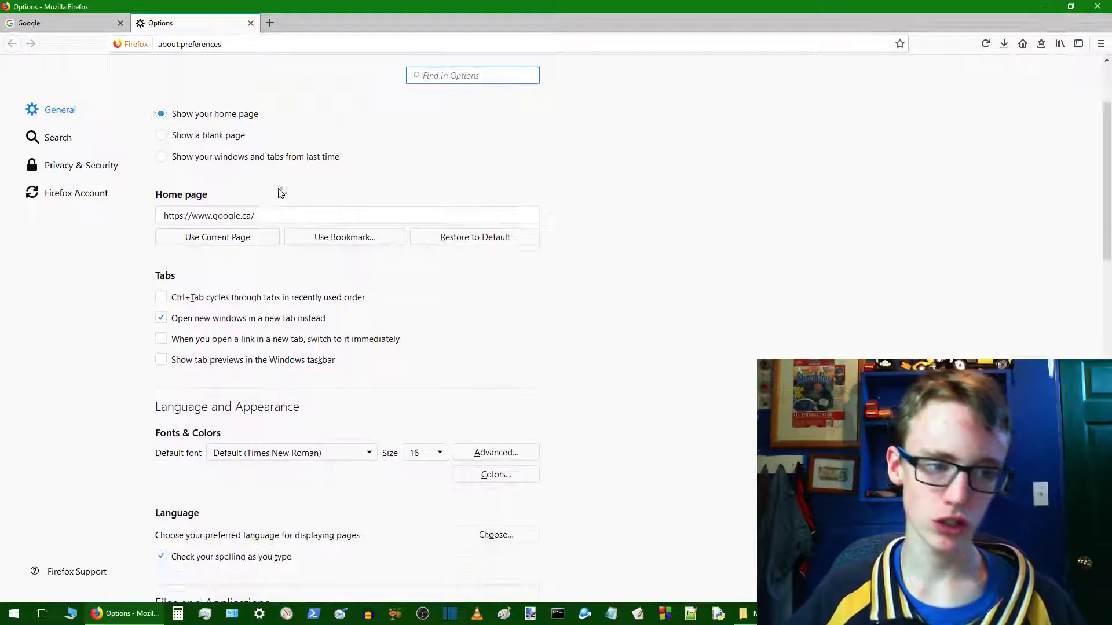
scroll(278, 193, up, 1)
scroll(277, 192, up, 1)
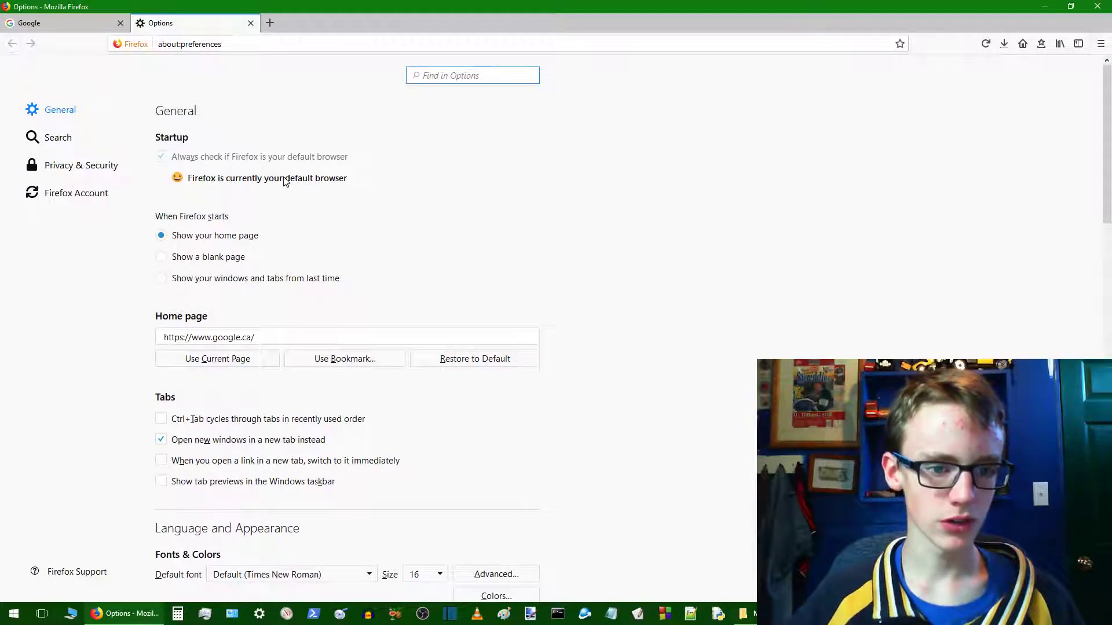
scroll(232, 193, down, 1)
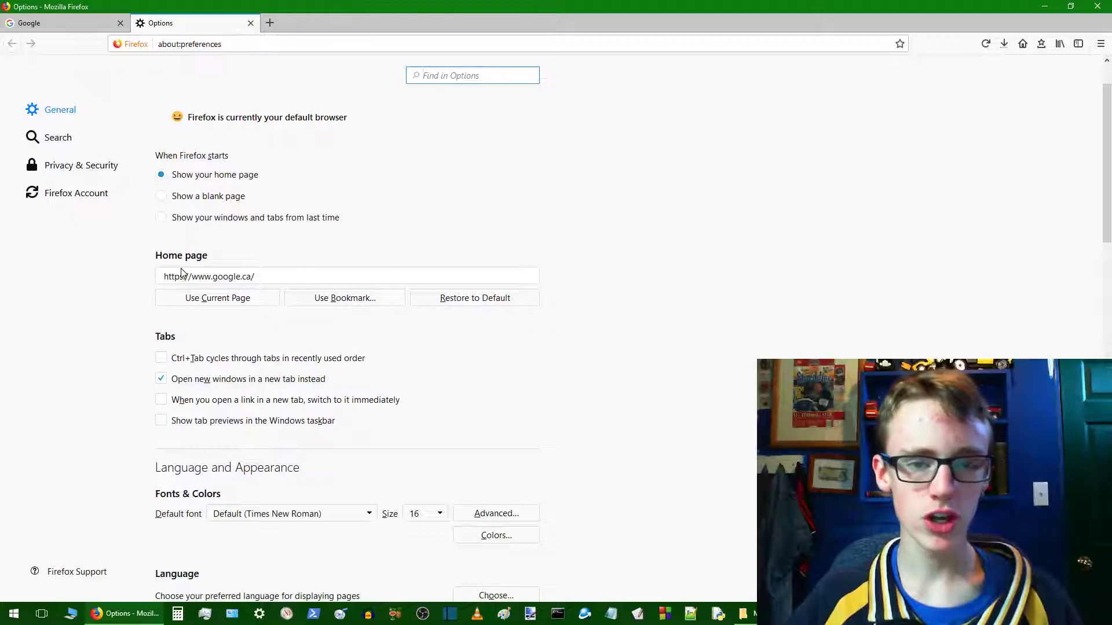
In a new tab, search Google for 'bing' and go to bing.com
click(269, 23)
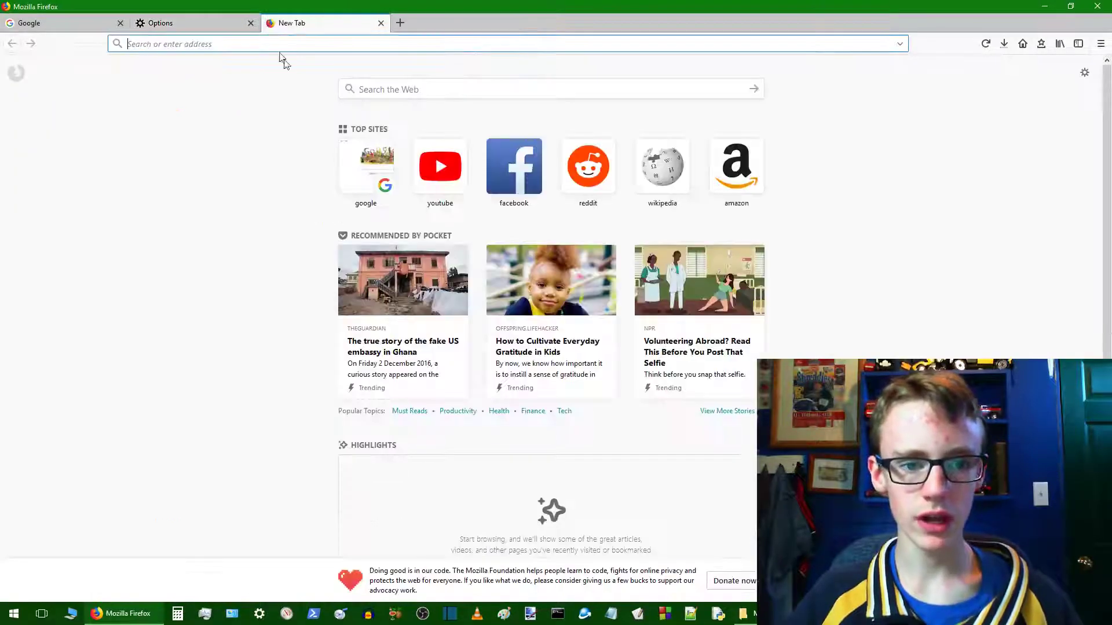
click(442, 92)
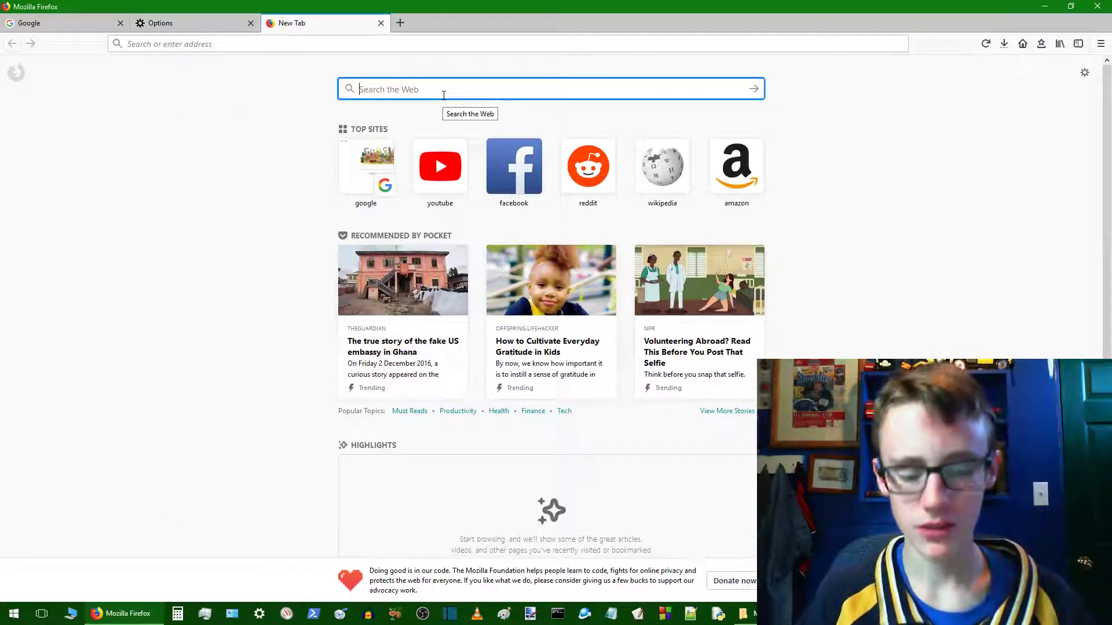
text(bing)
key(Return)
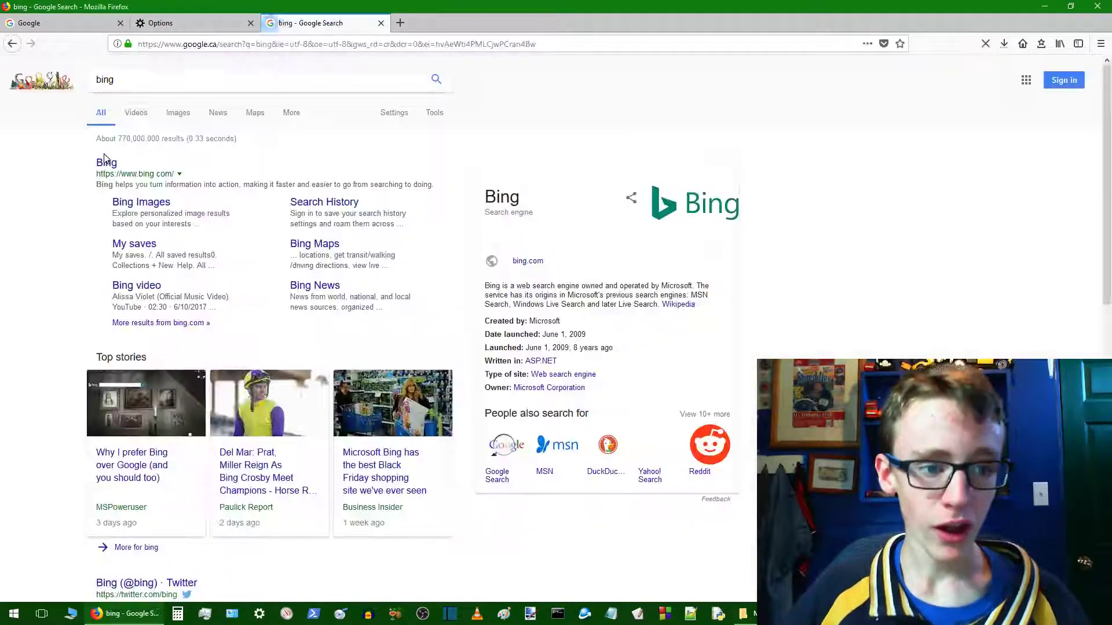
click(104, 168)
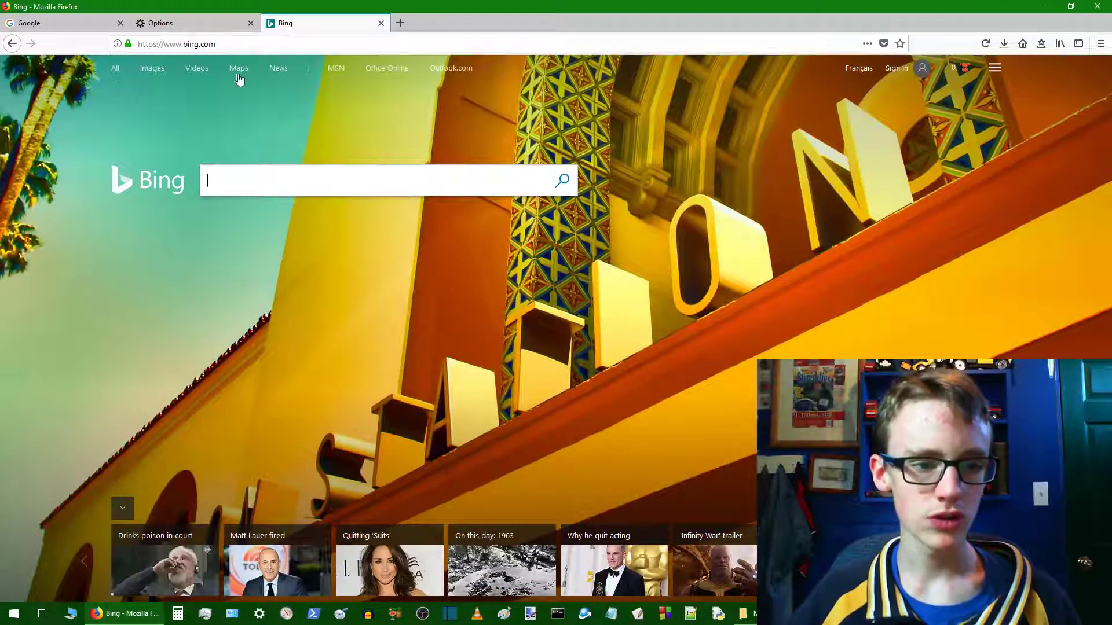
Copy the Bing page's address and return to the Options tab
click(130, 43)
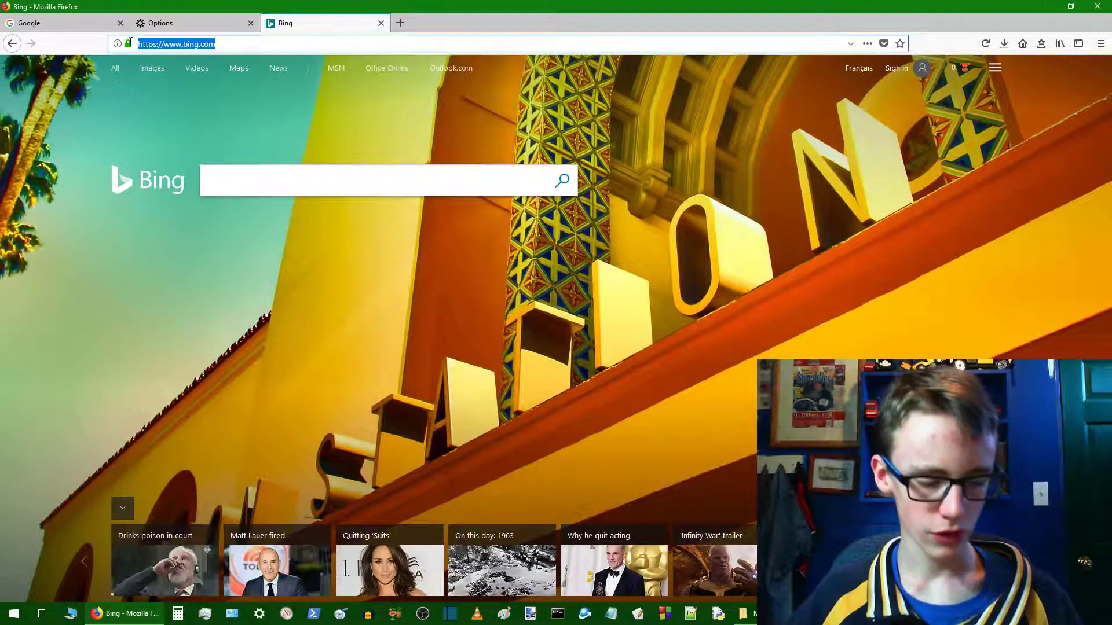
drag(215, 44, 104, 39)
key(ctrl+c)
click(173, 24)
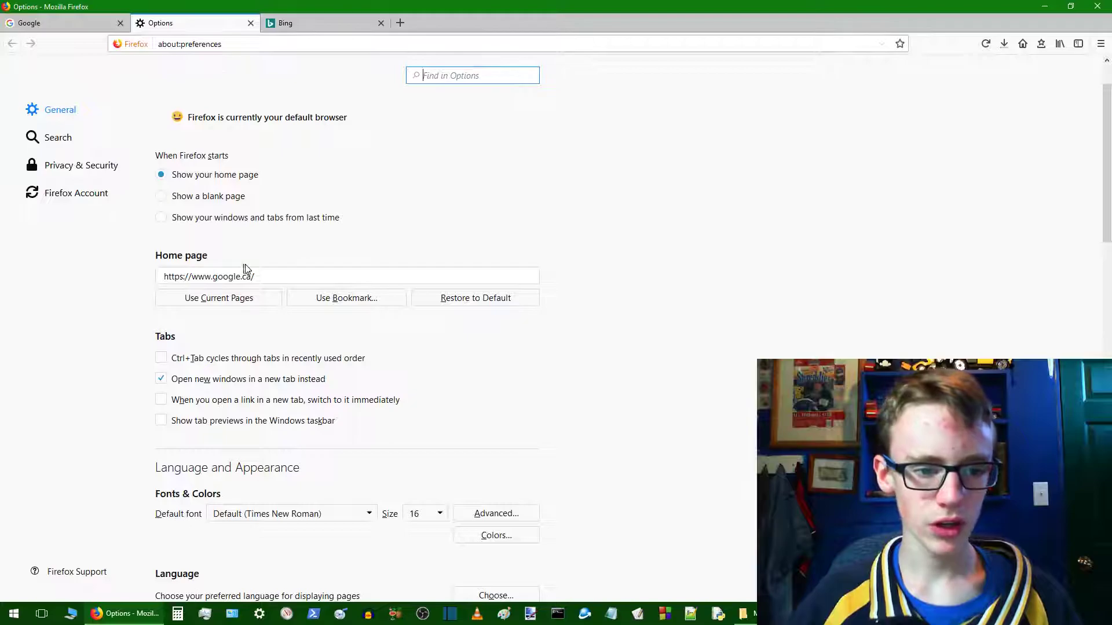
Replace the home page address with the pasted Bing URL
click(263, 276)
drag(264, 276, 161, 268)
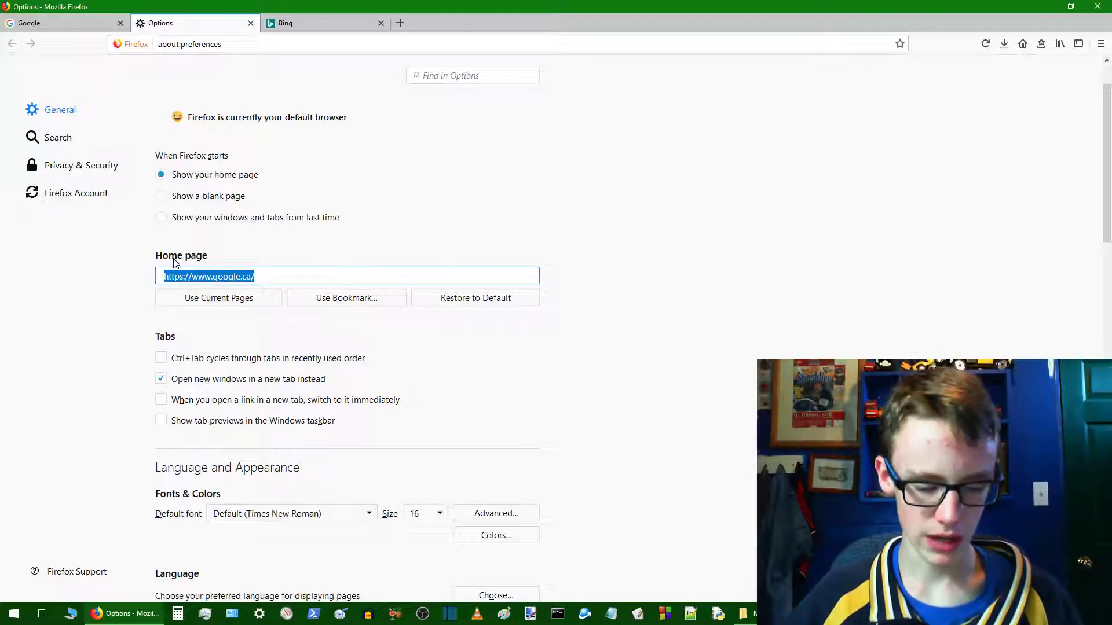
key(ctrl+v)
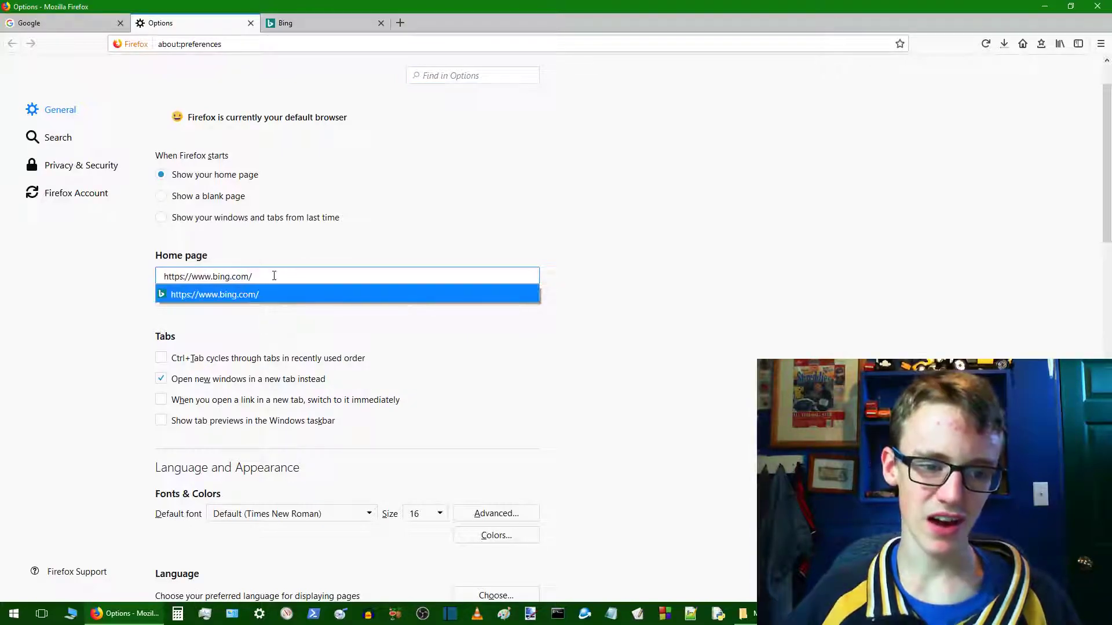
click(236, 299)
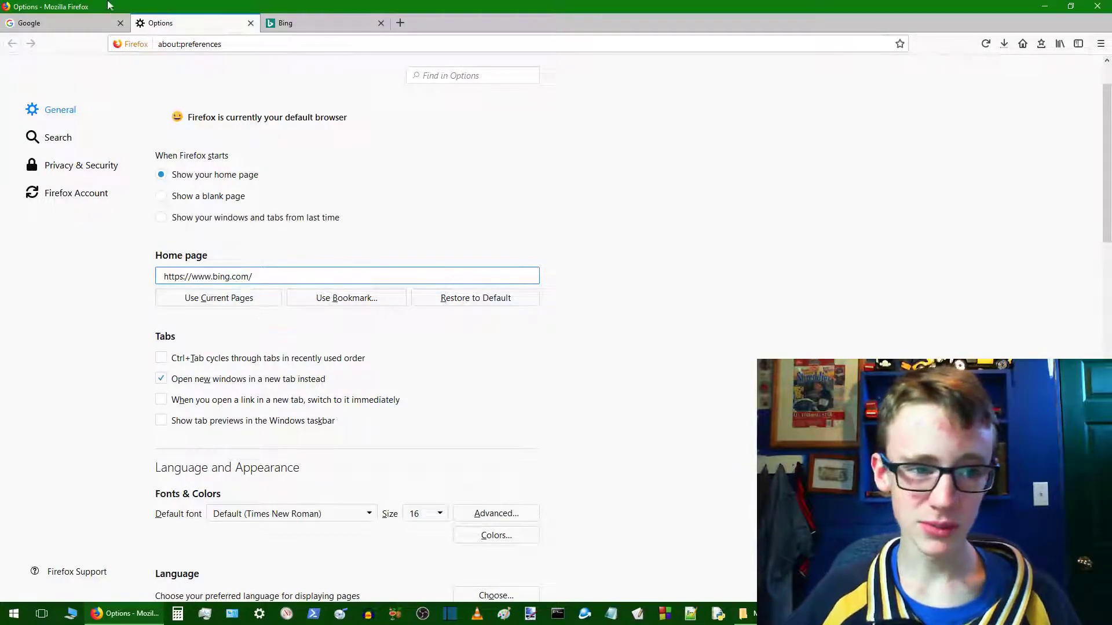
On the Google tab, use the Home button to test the Bing home page
click(85, 22)
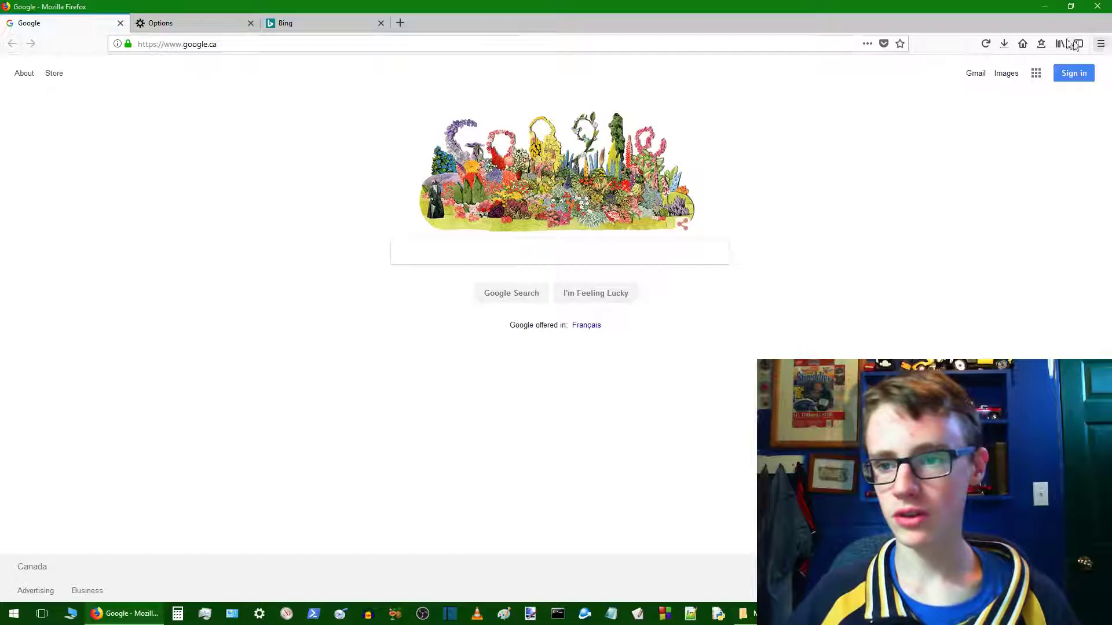
click(157, 22)
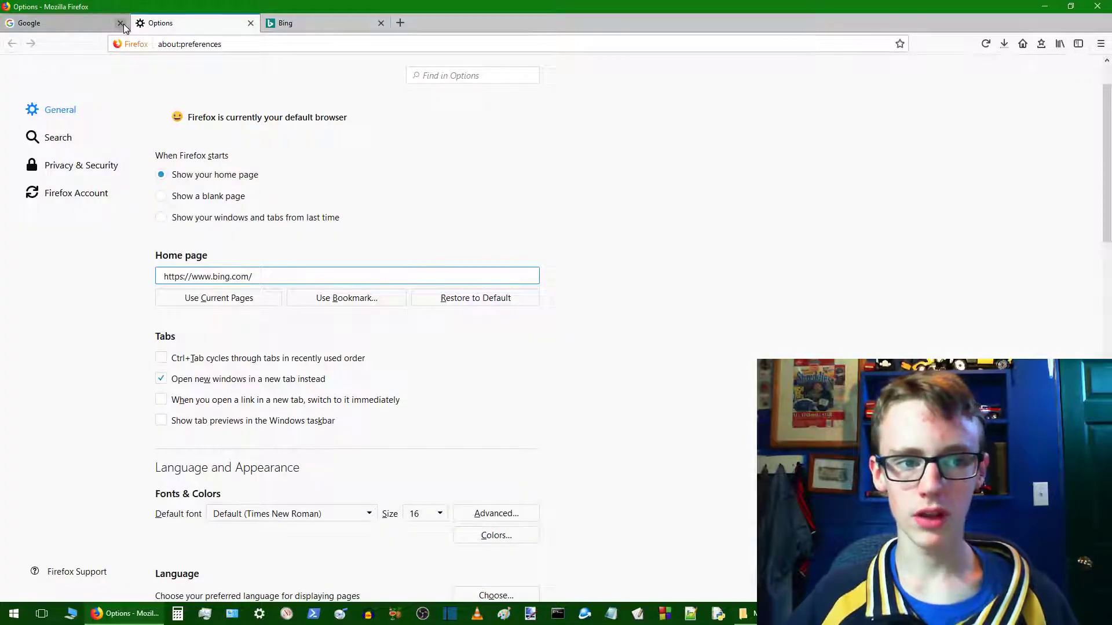
click(124, 27)
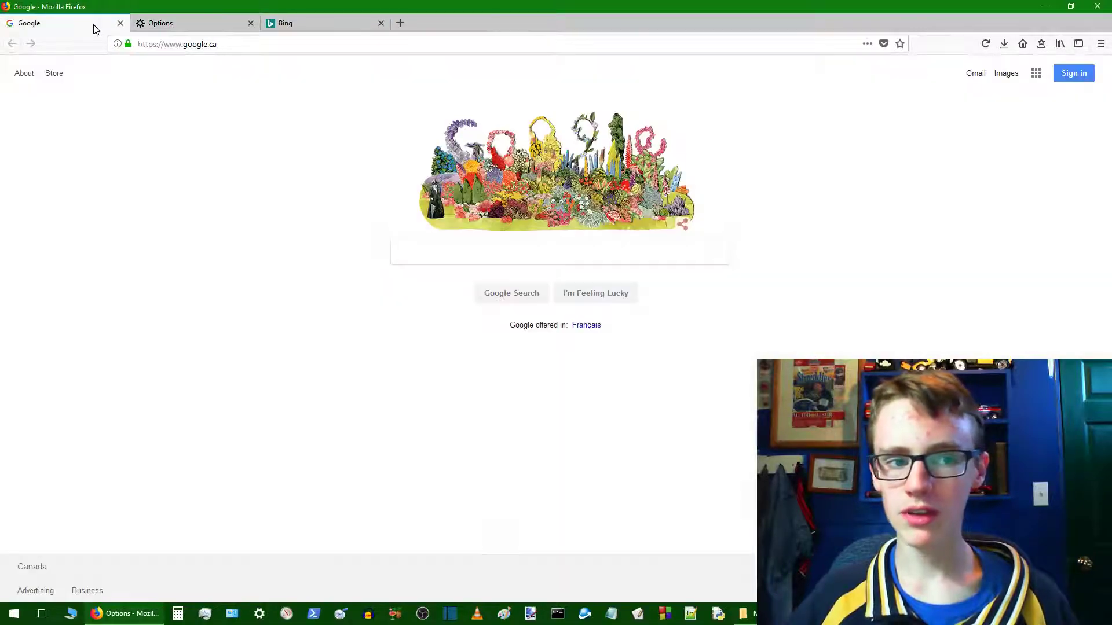
click(1022, 45)
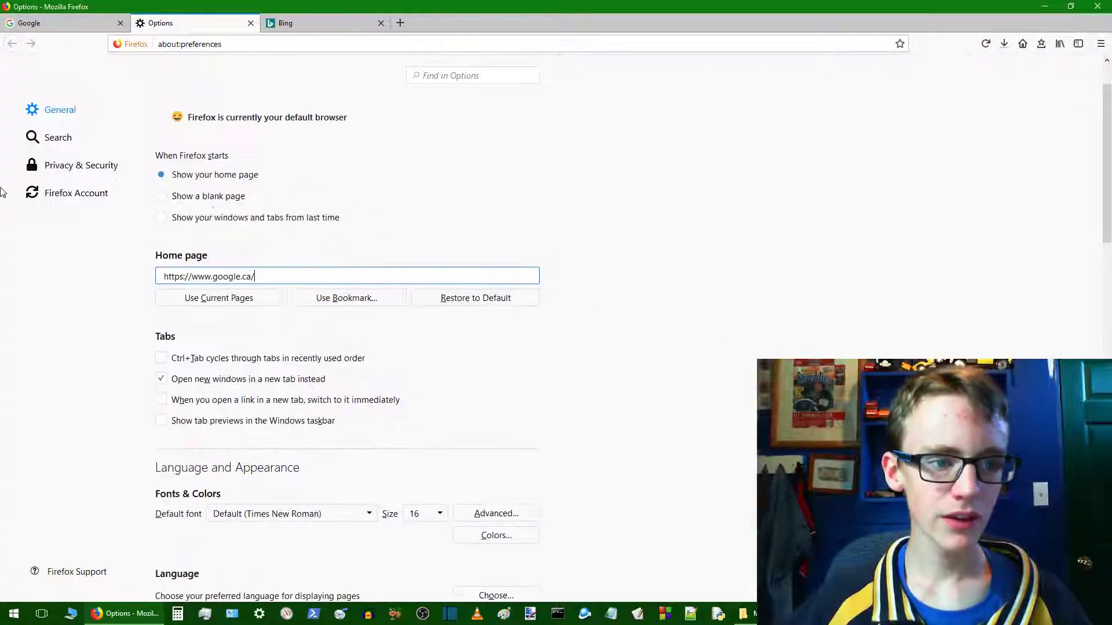
In Search preferences, keep Google as the default search engine
click(49, 139)
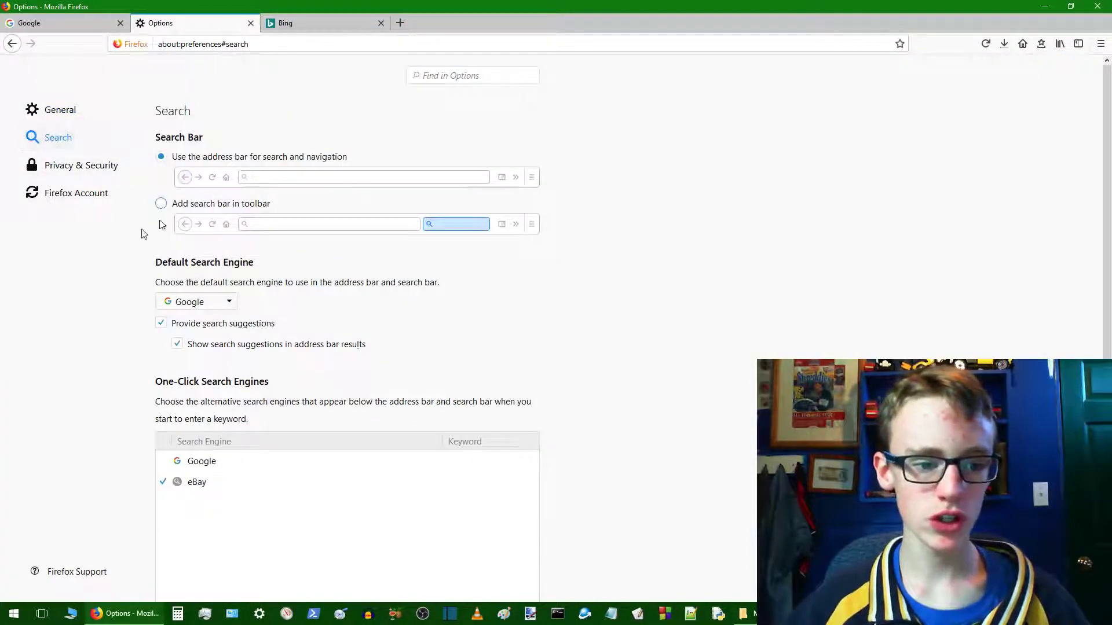
click(228, 303)
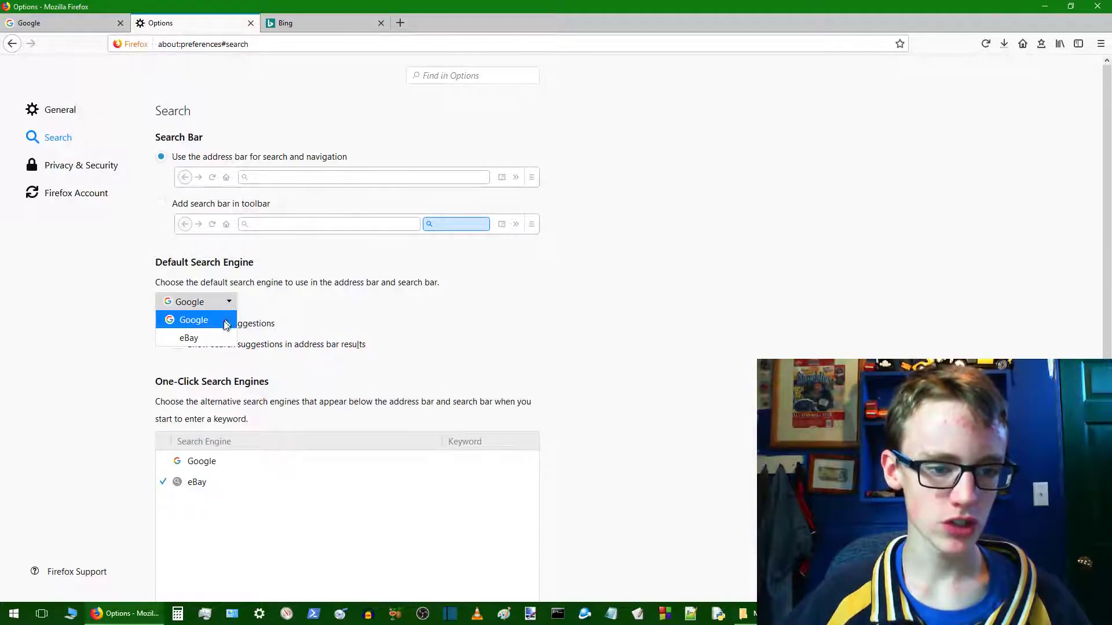
click(161, 300)
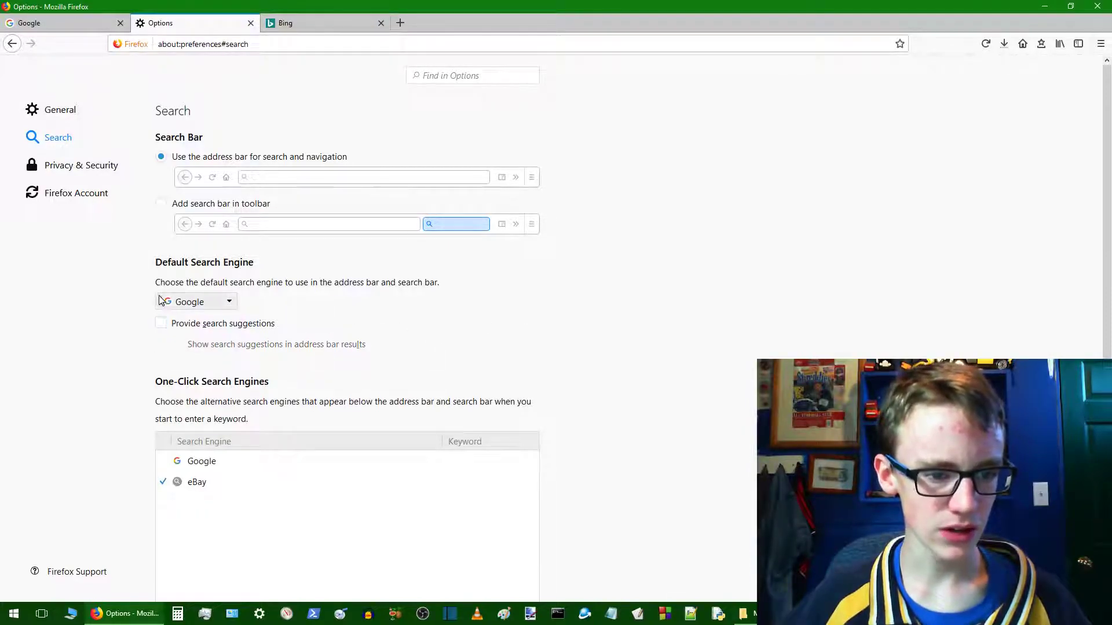
Remove eBay from the one-click search engines list
scroll(223, 313, down, 2)
click(196, 421)
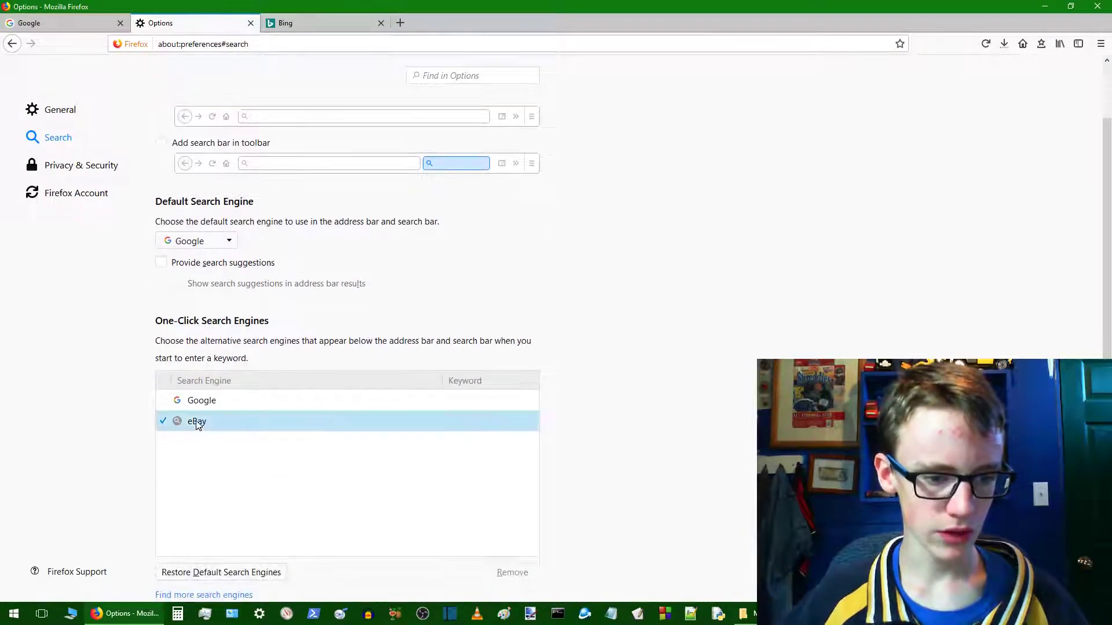
click(469, 504)
scroll(521, 521, down, 1)
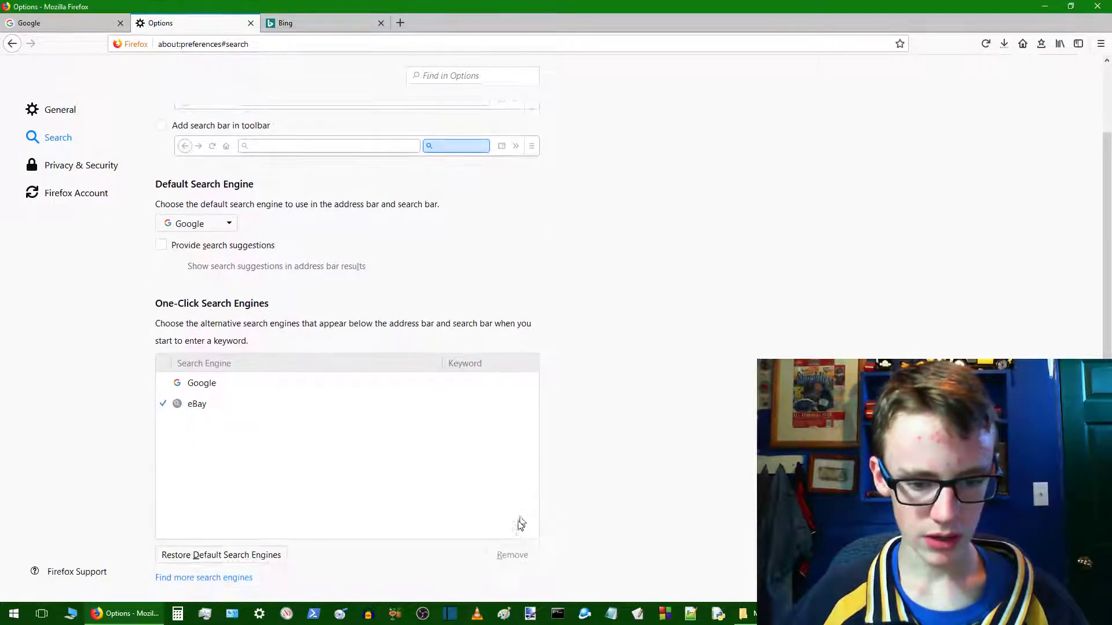
click(211, 389)
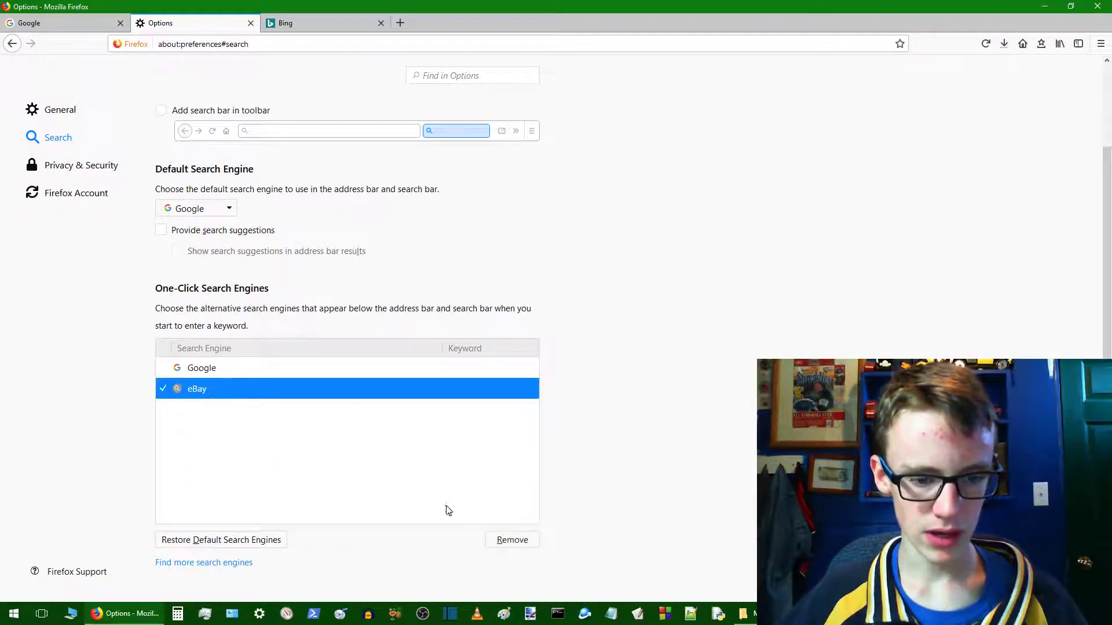
click(511, 540)
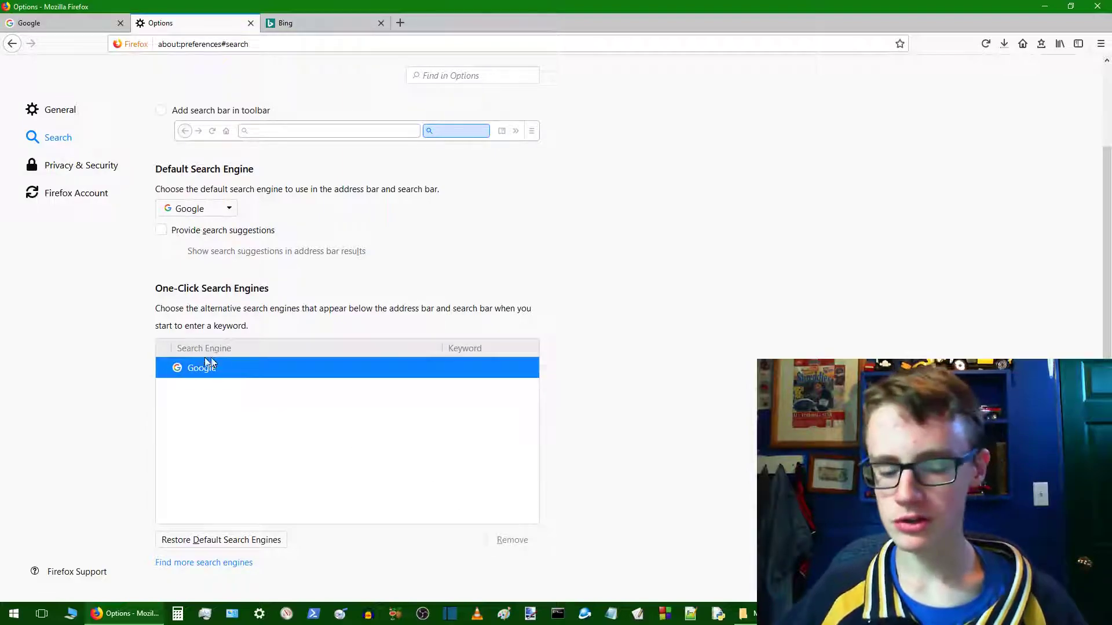